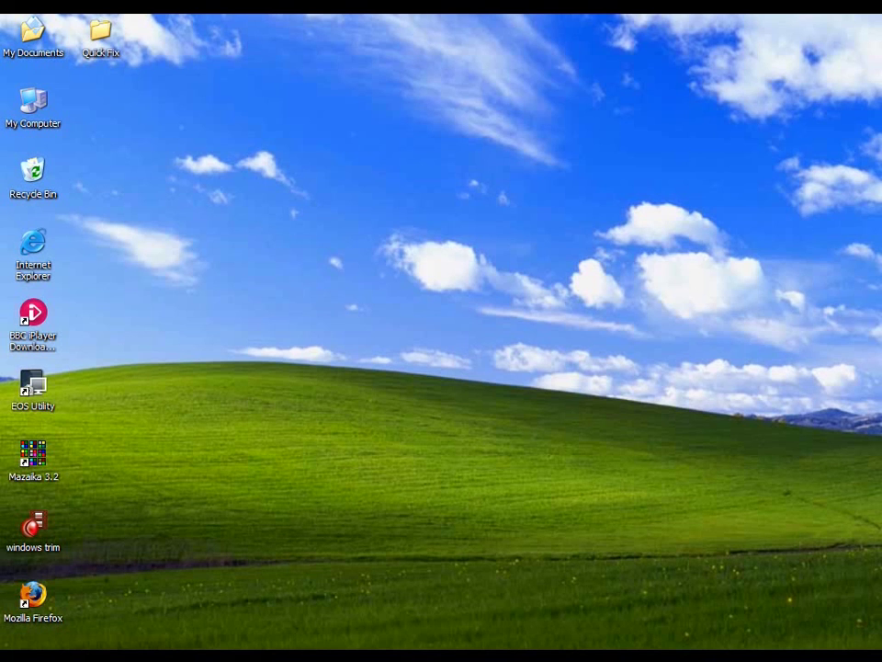
- From the Start menu, bring up the Run box with compmgmt.msc in the Open field
key(super)
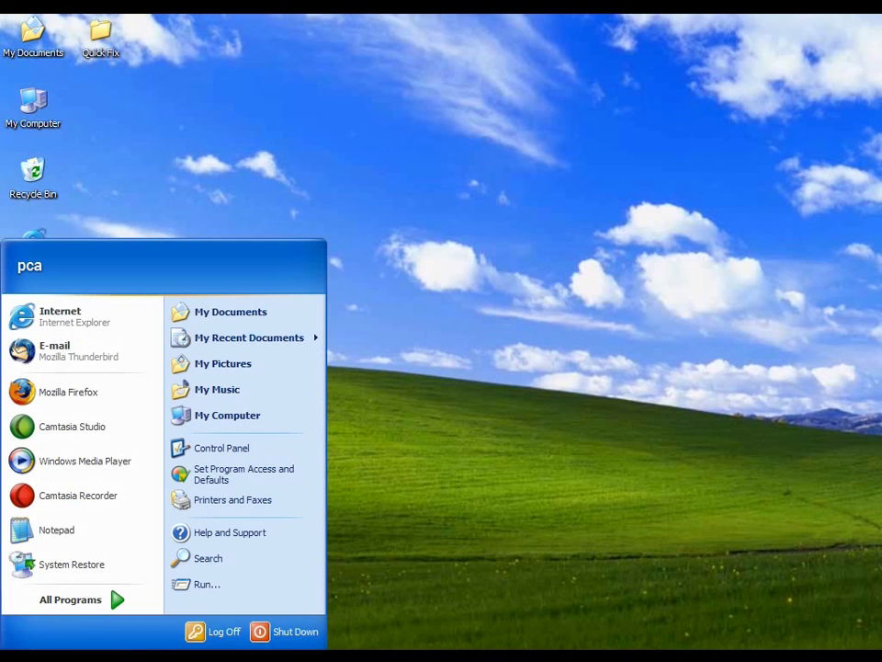
click(202, 586)
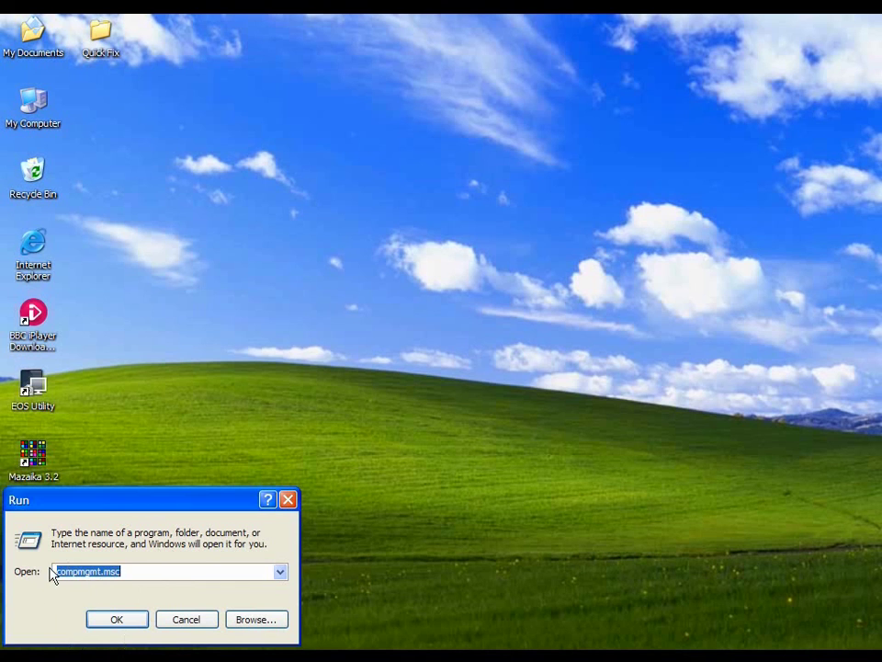
click(129, 572)
- Run compmgmt.msc, then move and enlarge the Computer Management window
drag(126, 570, 58, 573)
click(117, 621)
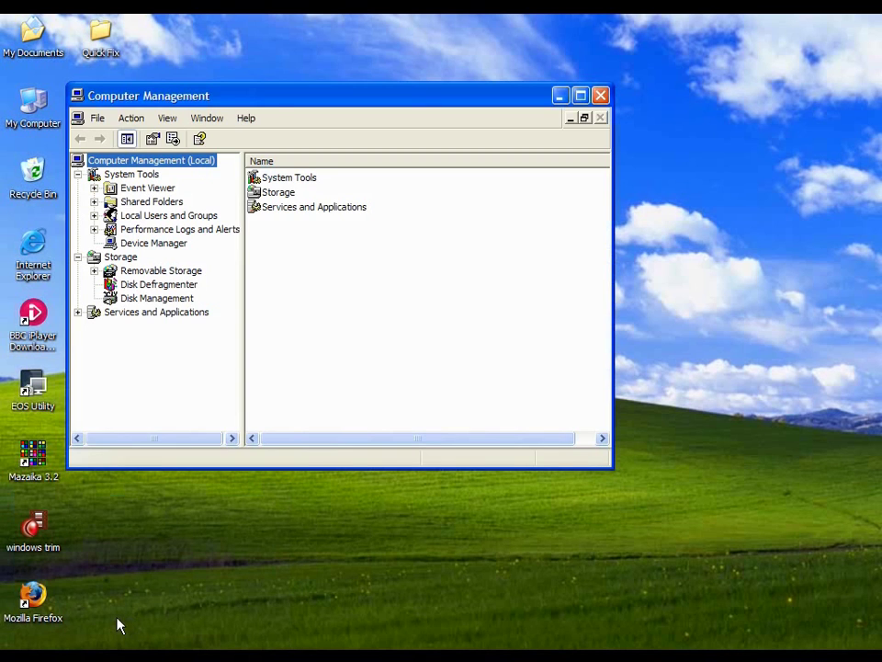
drag(273, 101, 323, 84)
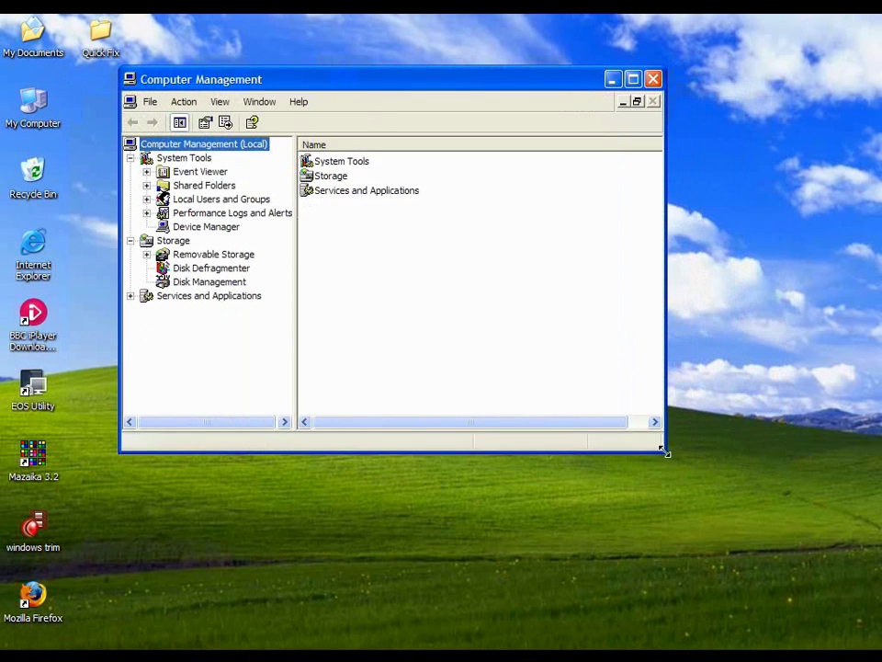
drag(665, 452, 777, 596)
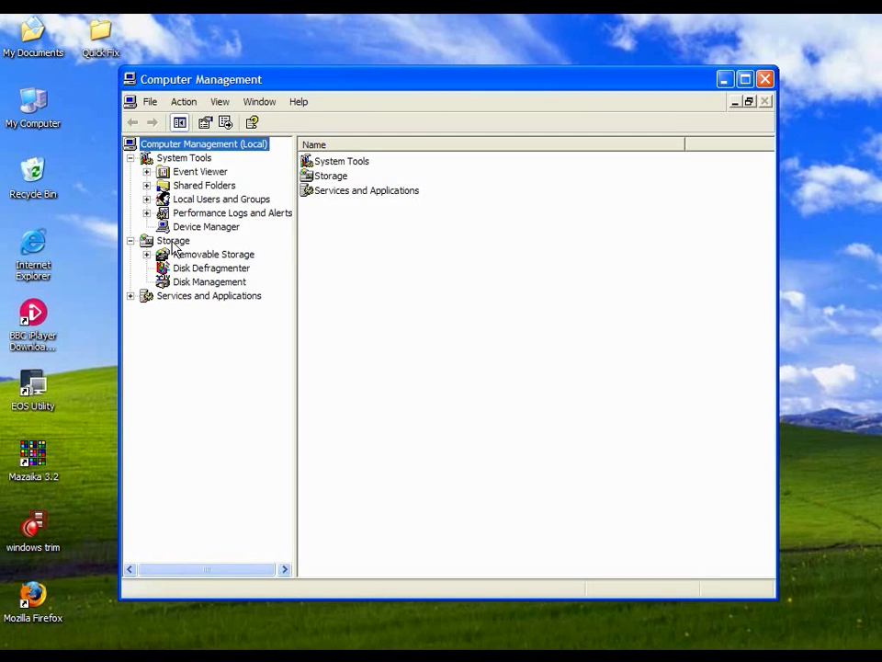
- Show Disk Management and select Disk 2's 1863.01 GB of unallocated space
click(187, 285)
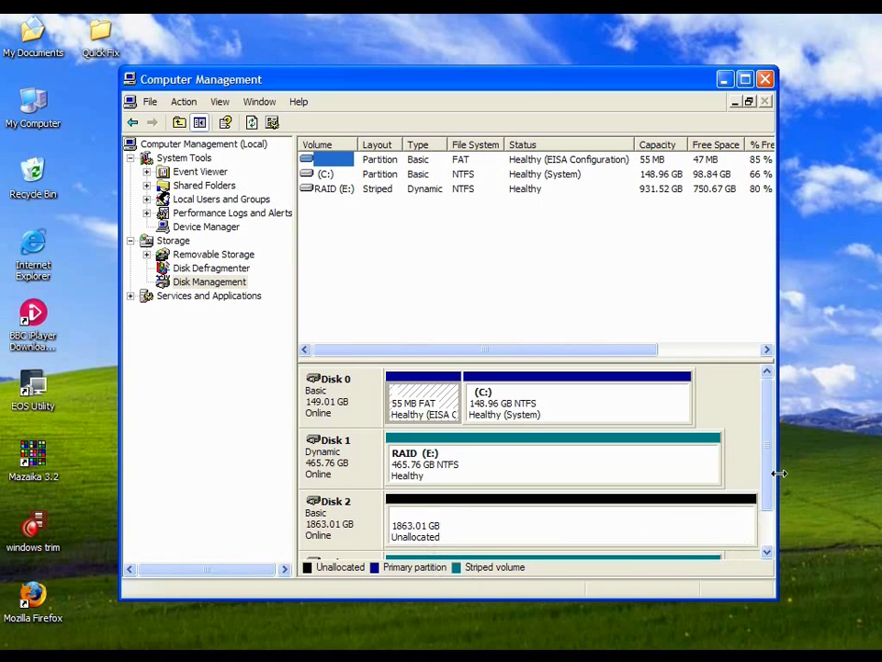
drag(770, 484, 767, 543)
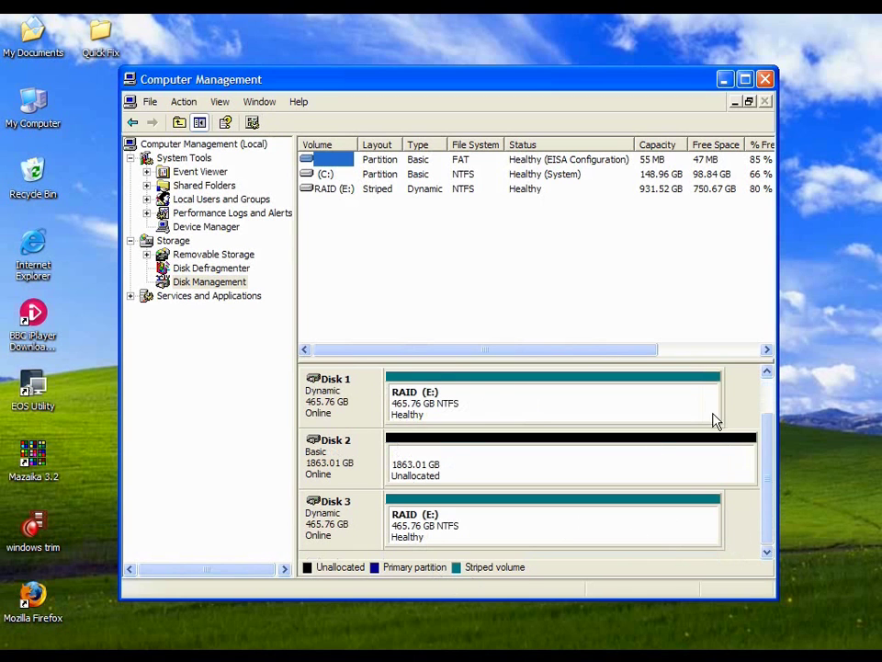
click(442, 469)
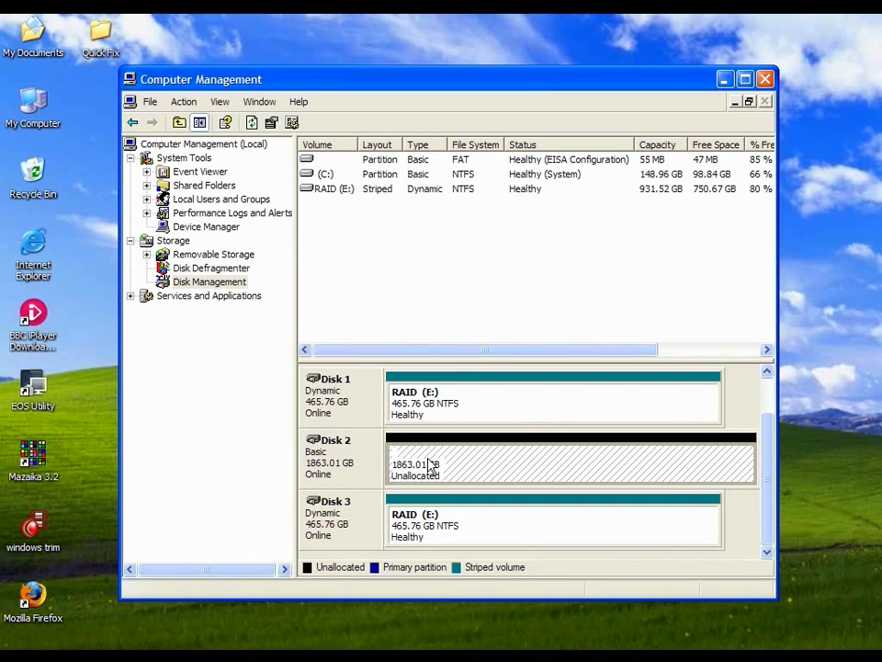
- Start the New Partition Wizard on Disk 2's unallocated space as a primary partition
right_click(473, 466)
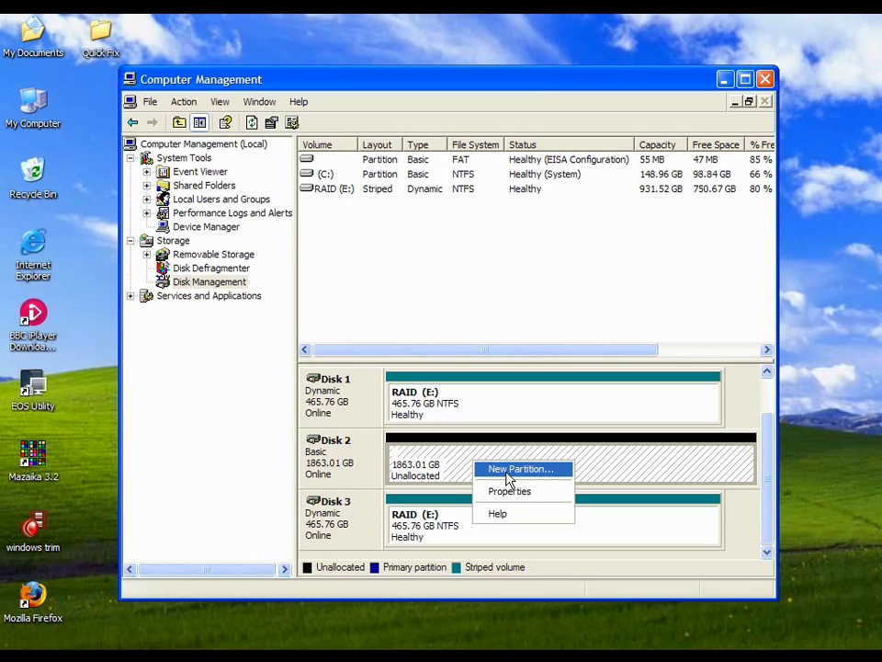
click(508, 473)
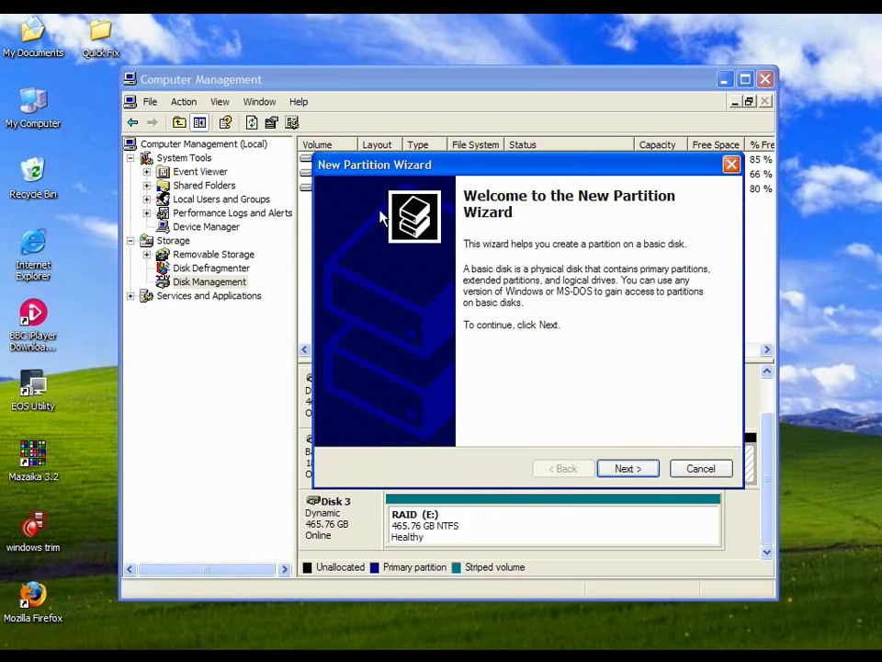
drag(404, 165, 347, 180)
click(567, 484)
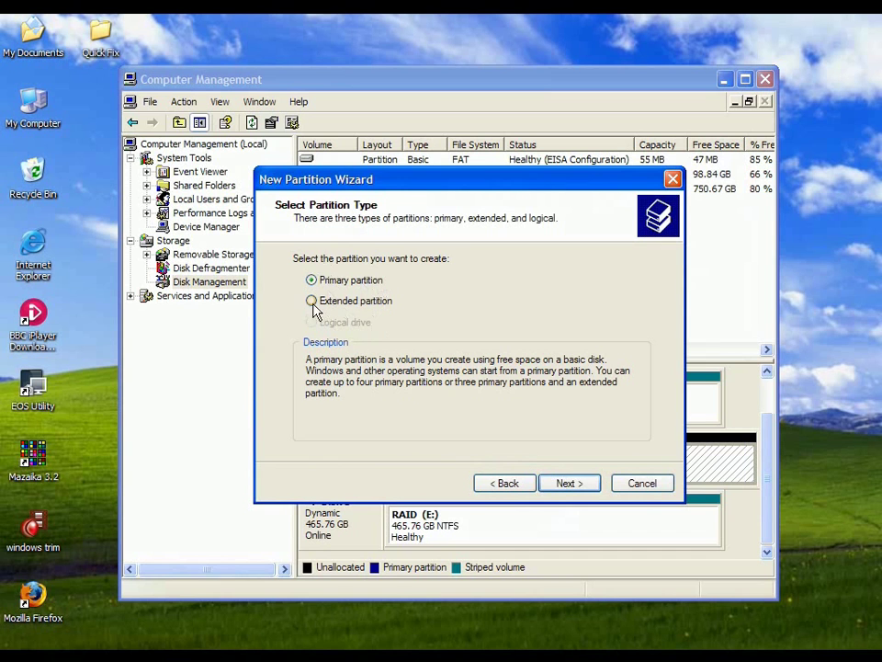
click(567, 486)
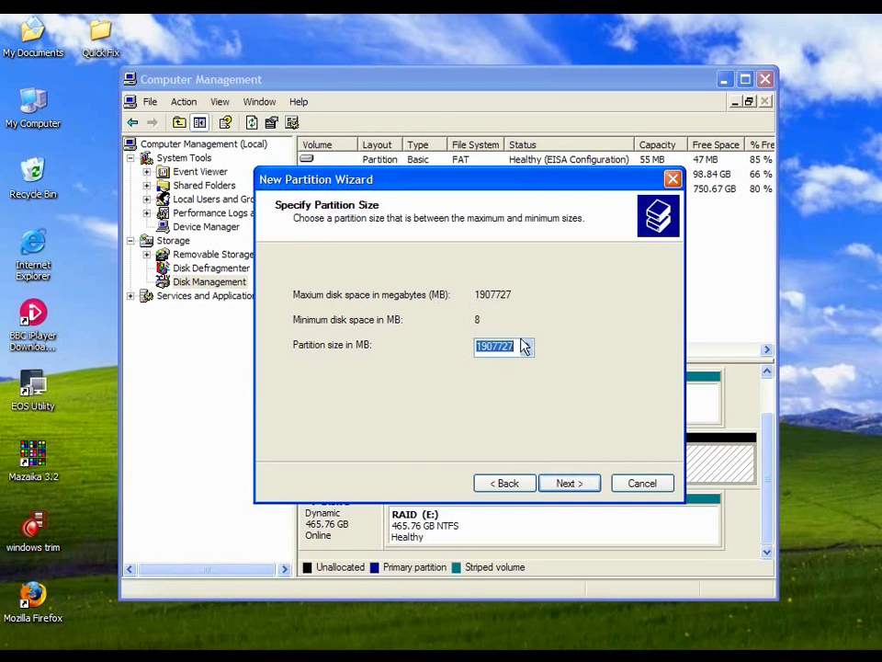
- Keep the full 1907727 MB partition size and assign drive letter D
click(577, 485)
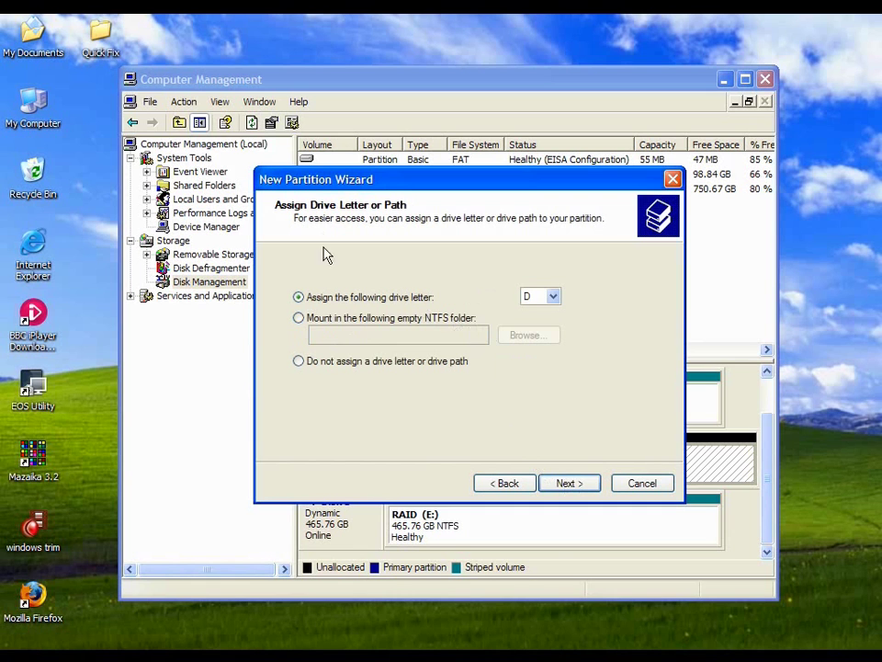
click(555, 298)
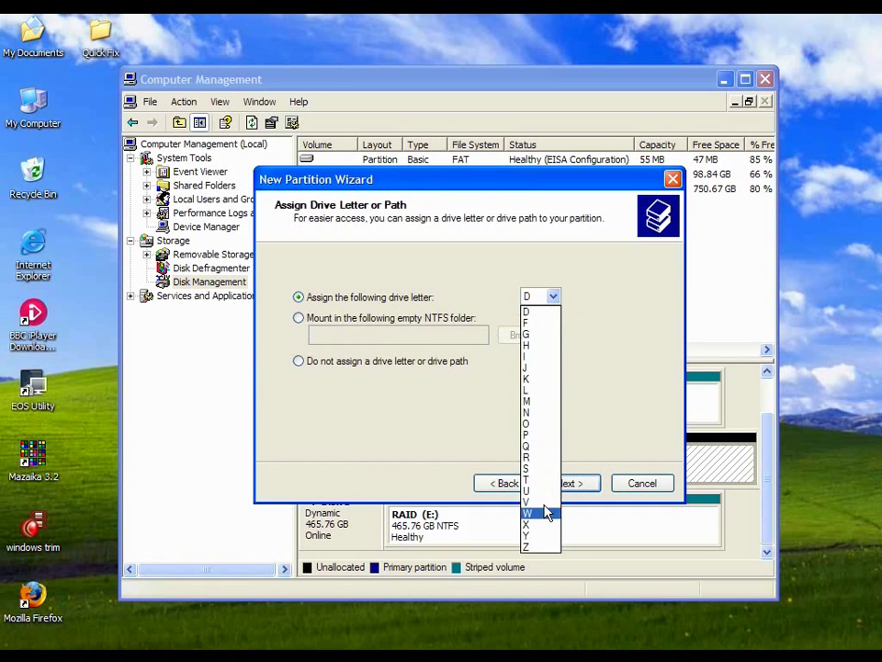
click(535, 315)
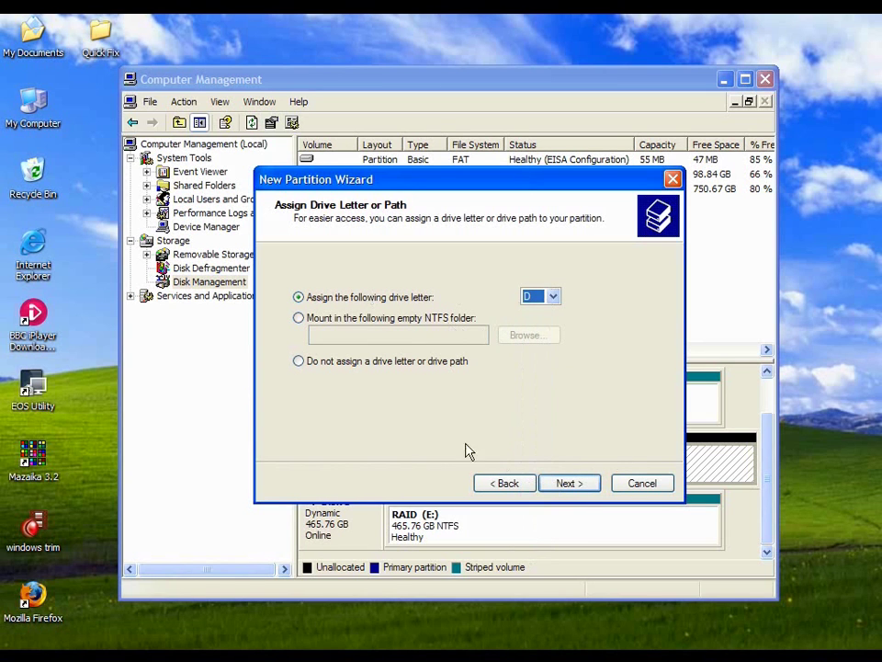
click(570, 486)
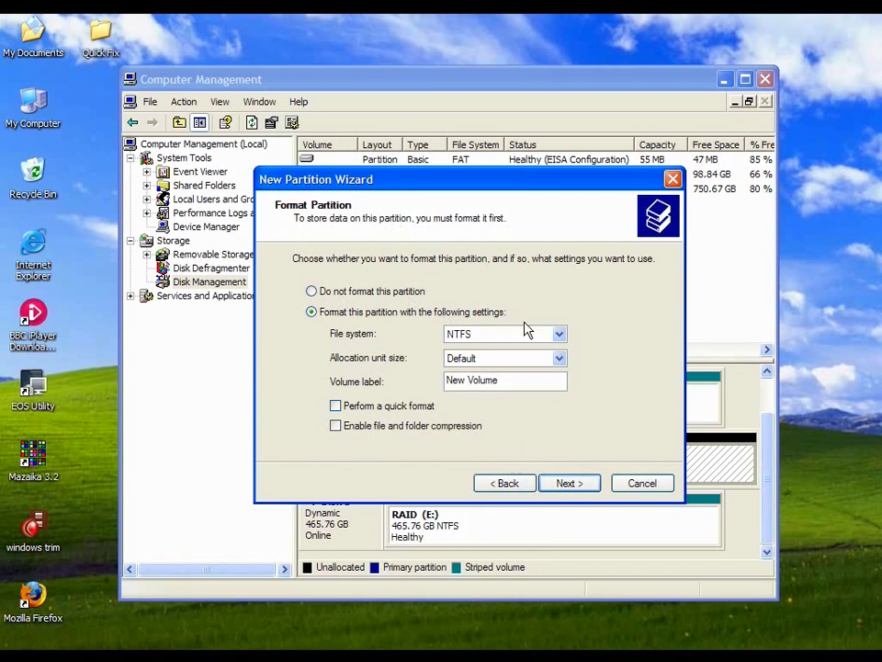
- Choose NTFS, replace the volume label with BigDrive, and advance to the wizard summary
click(560, 334)
click(562, 349)
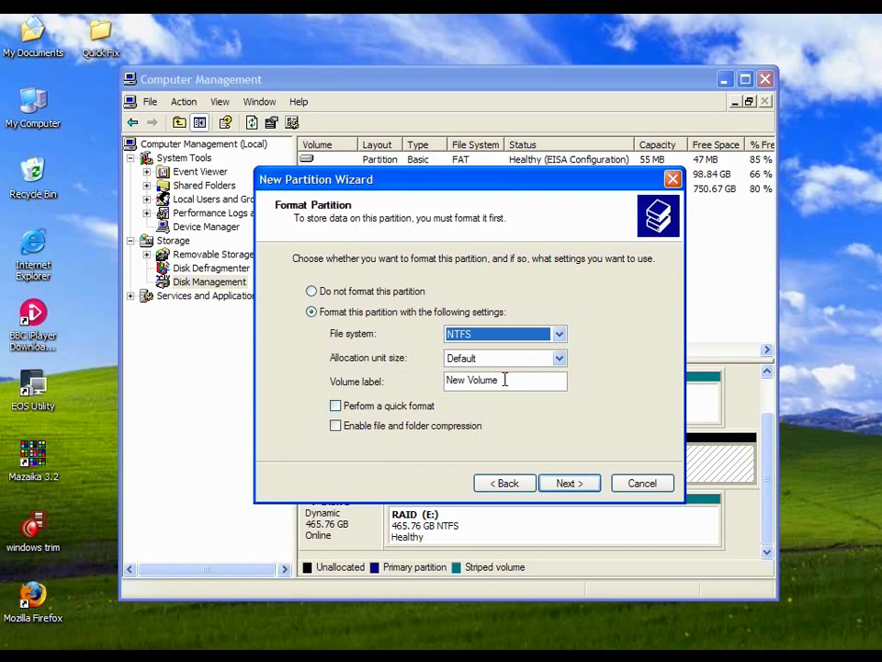
drag(504, 378, 442, 388)
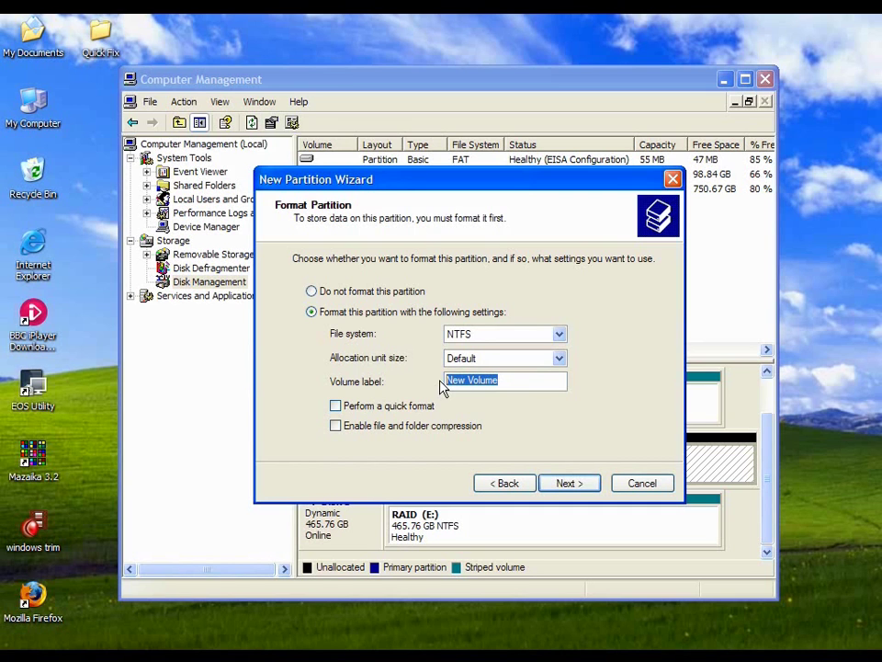
text(BigDrive)
click(569, 483)
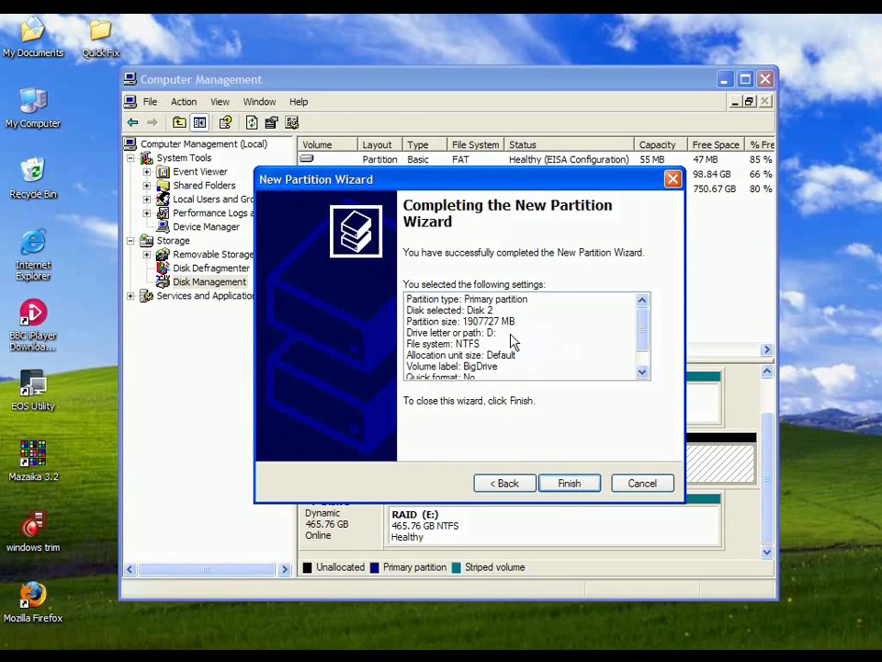
mouse_move(646, 331)
mouse_down()
mouse_move(642, 360)
mouse_move(642, 312)
mouse_up()
- Finish the wizard, then widen the Volume column so BigDrive (D:) shows in full
click(561, 486)
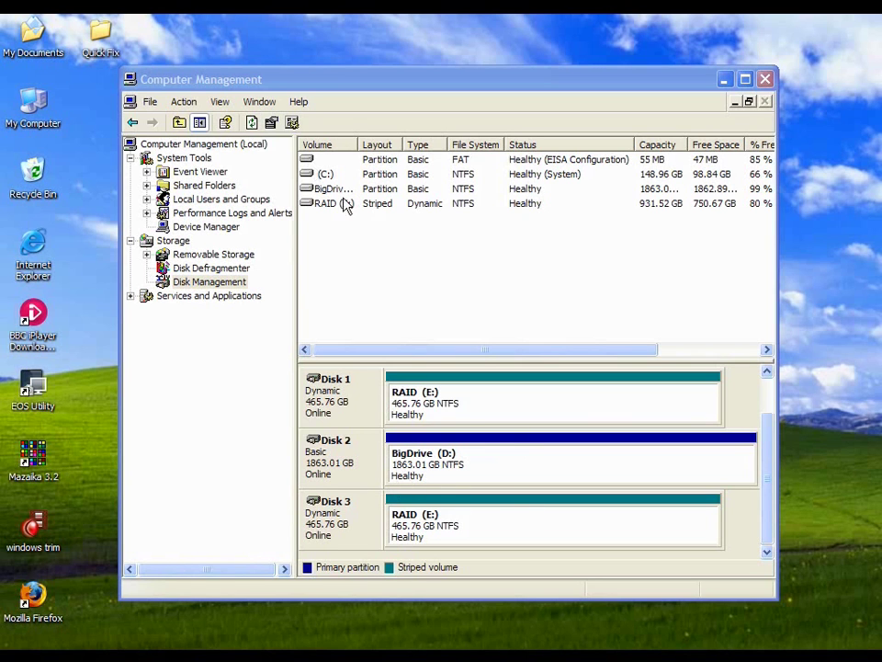
drag(353, 144, 393, 144)
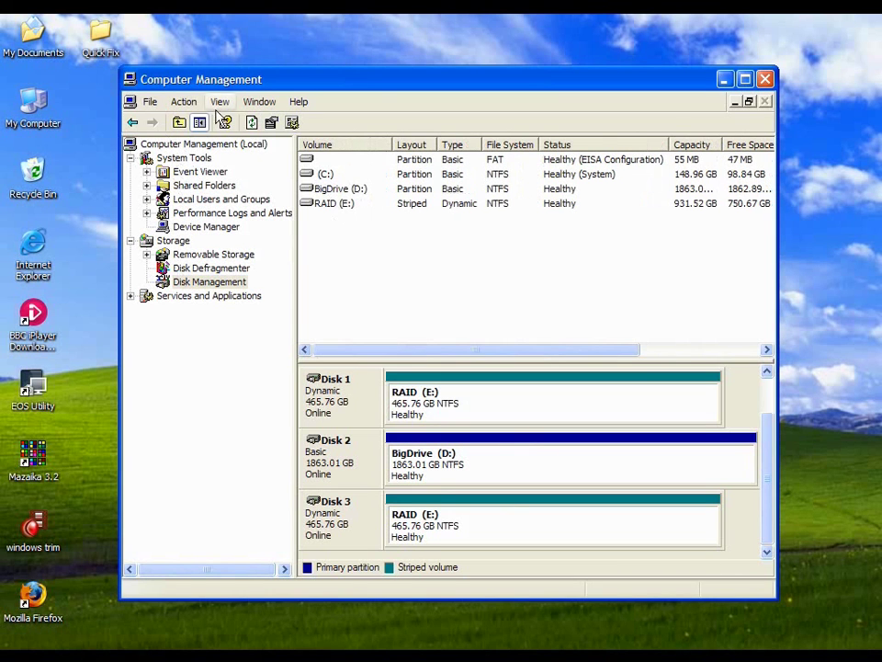
- Open BigDrive (D:) from My Computer, go back up, and select it to show 1.81 TB free NTFS
click(41, 104)
double_click(40, 104)
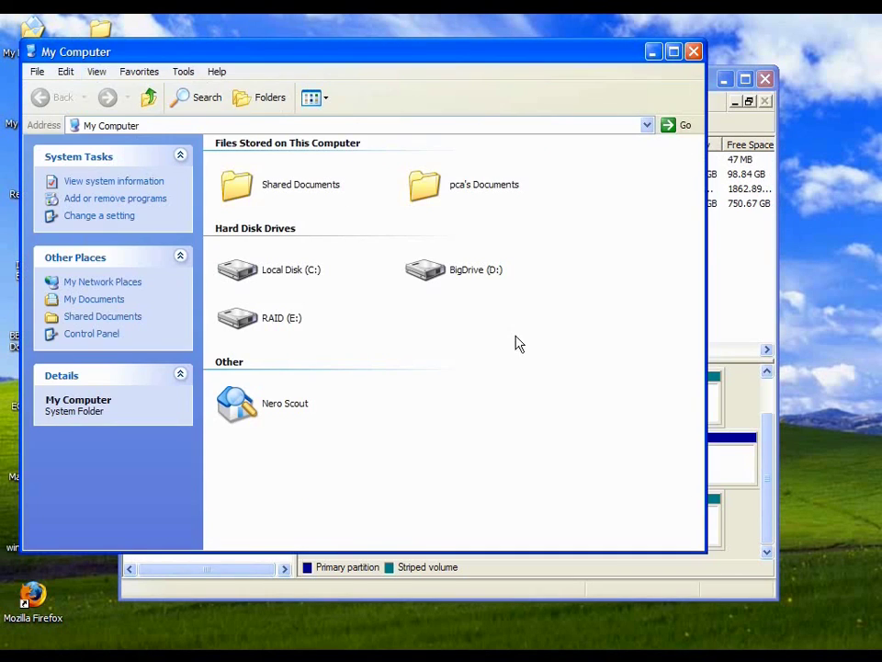
click(431, 273)
double_click(430, 273)
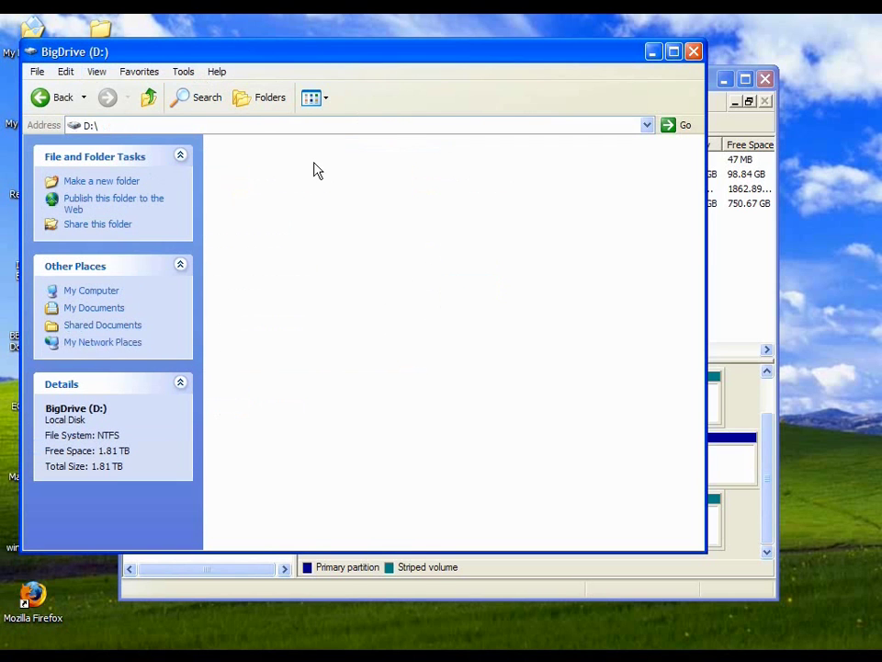
drag(275, 54, 450, 70)
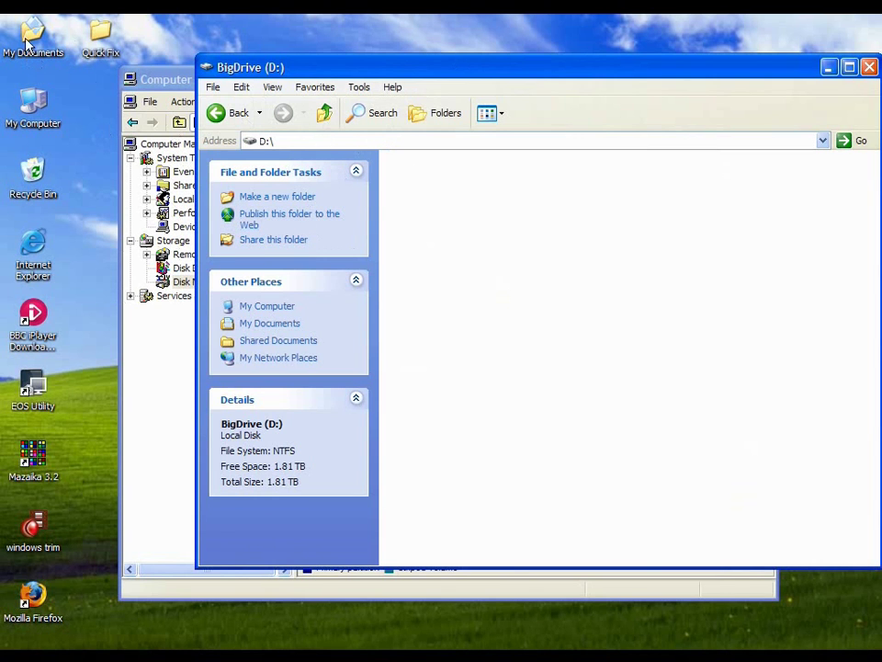
click(324, 114)
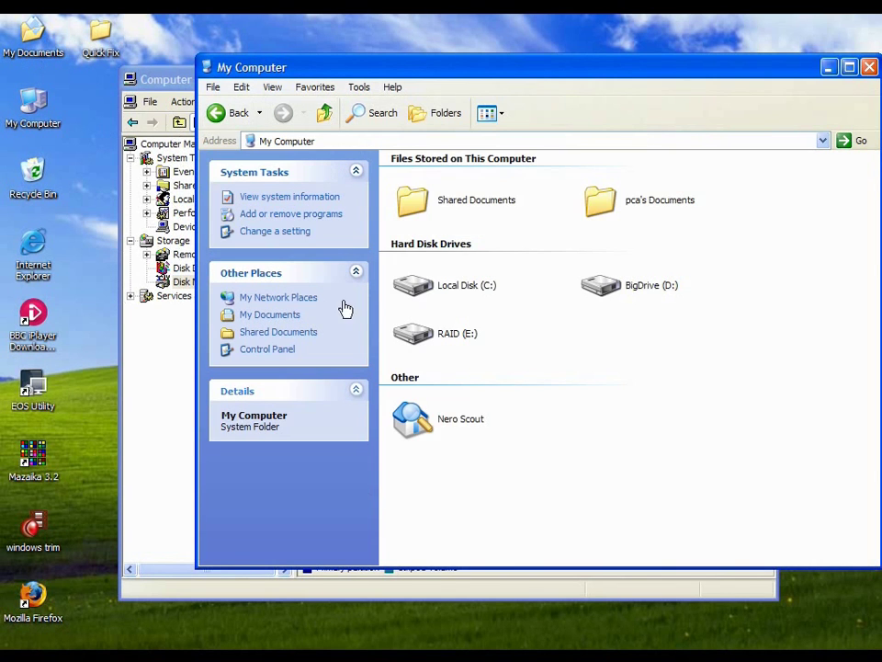
click(605, 290)
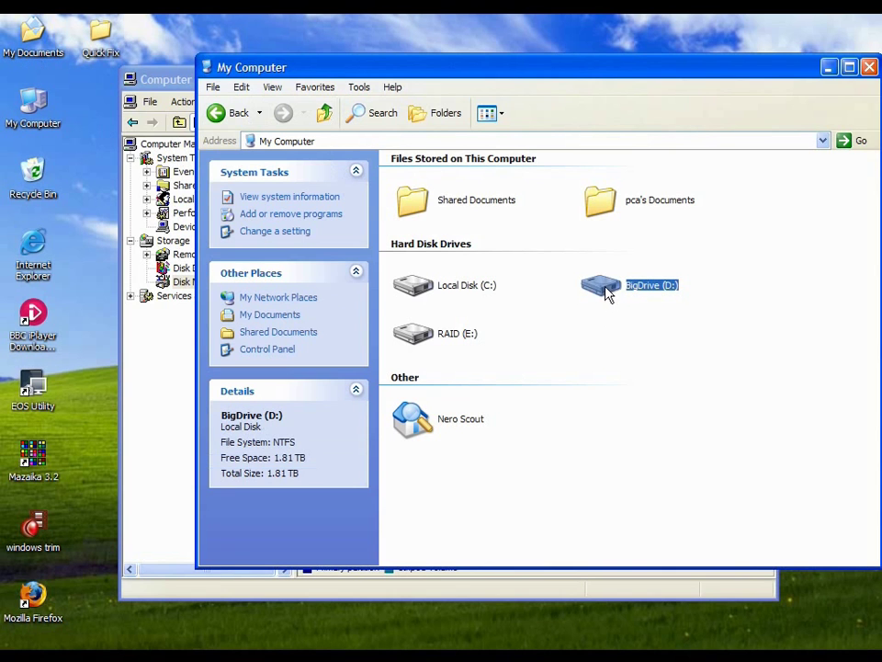